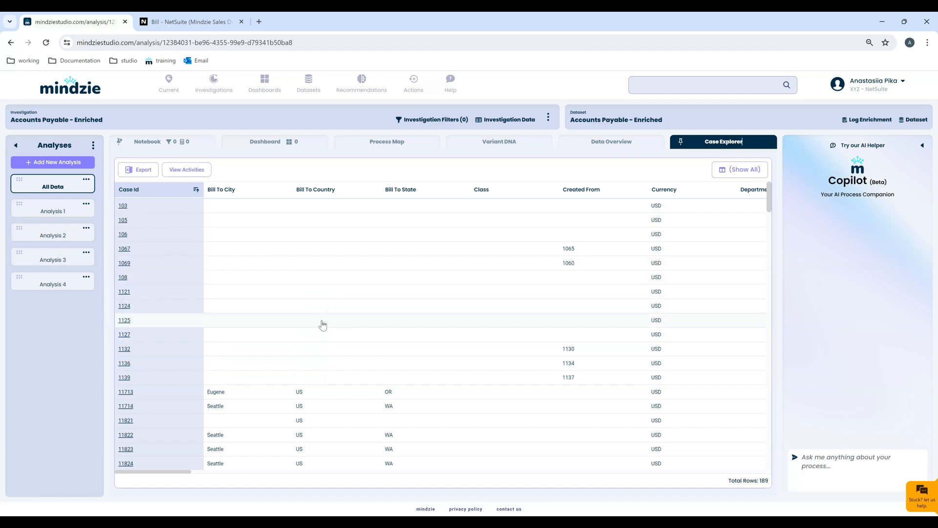
Step: Open the log enrichment of the Accounts Payable - Enriched dataset and add a new Format String enrichment
{"action": "left_click", "coordinate": [876, 121]}
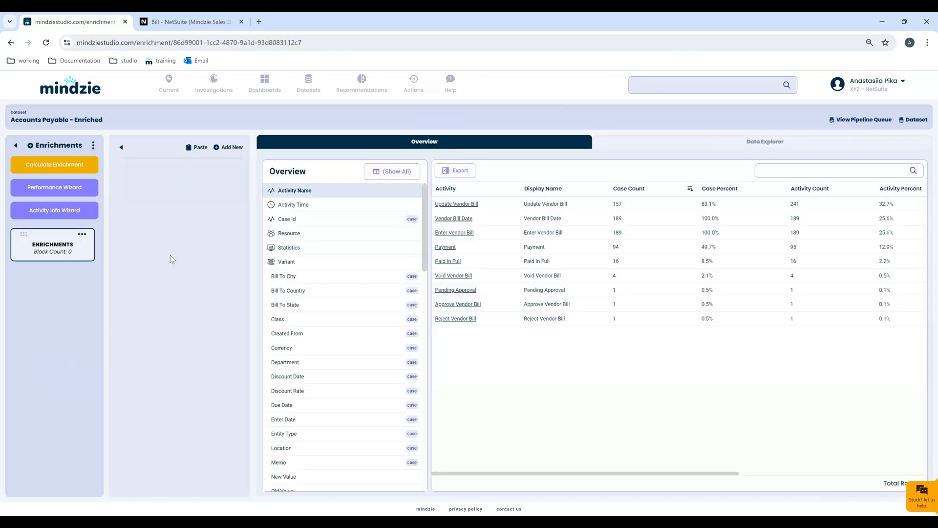
{"action": "left_click", "coordinate": [231, 147]}
{"action": "left_click", "coordinate": [658, 143]}
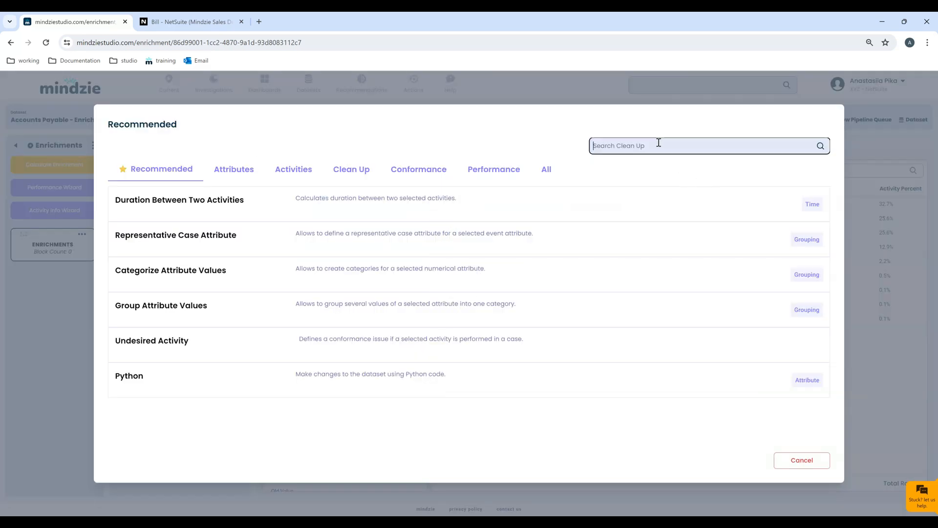
{"action": "type", "text": "for"}
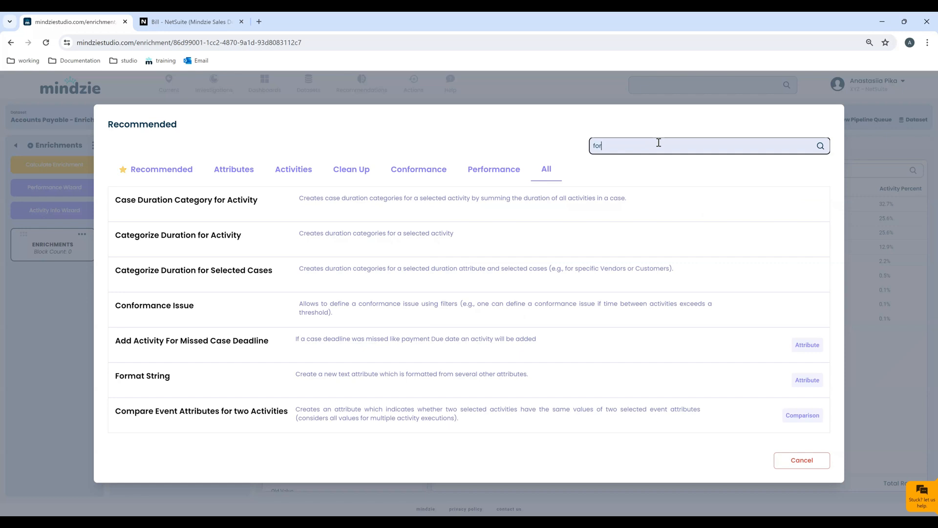
{"action": "left_click", "coordinate": [625, 382]}
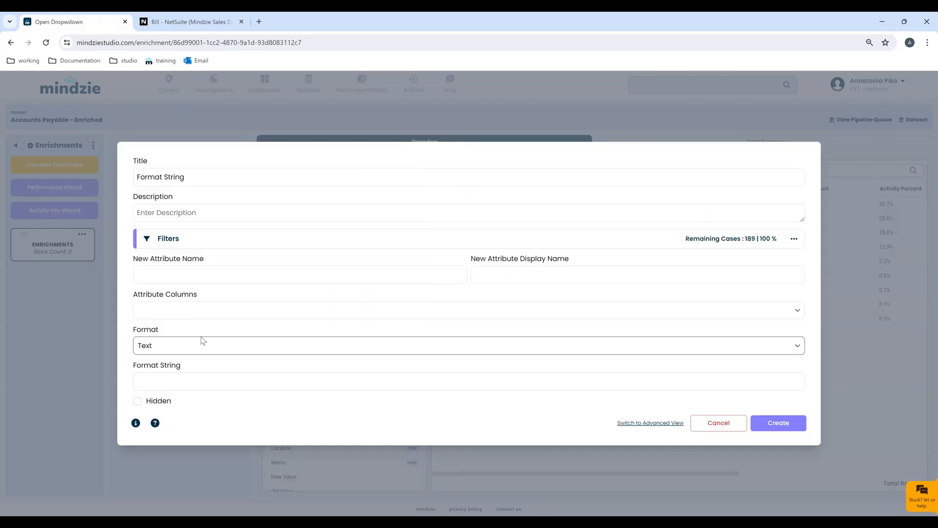
Step: Name the new attribute Netsuite and use the same name as the enrichment's title
{"action": "left_click", "coordinate": [167, 272]}
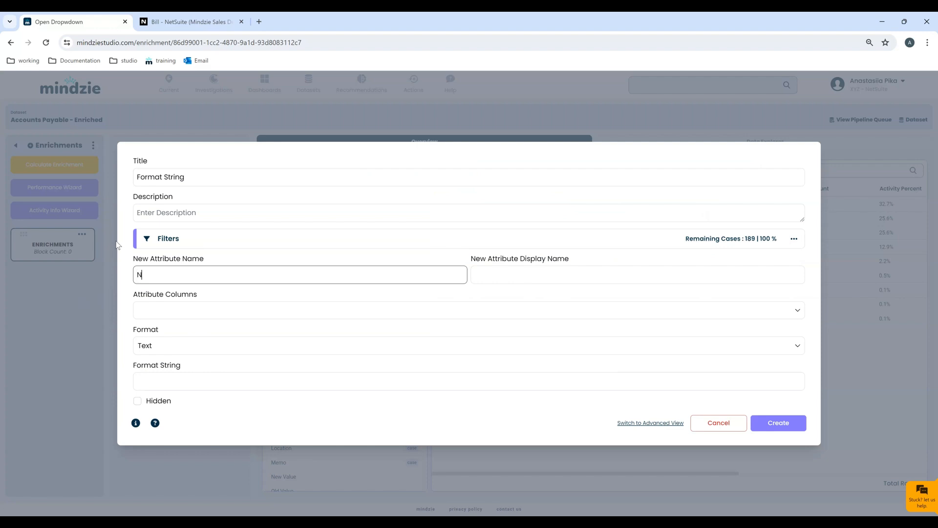
{"action": "type", "text": "Netsuite"}
{"action": "left_click_drag", "start_coordinate": [171, 274], "coordinate": [108, 278]}
{"action": "key", "text": "ctrl+c"}
{"action": "left_click_drag", "start_coordinate": [185, 177], "coordinate": [74, 174]}
{"action": "key", "text": "ctrl+v"}
Step: Set the new attribute's format to Url
{"action": "left_click", "coordinate": [190, 346]}
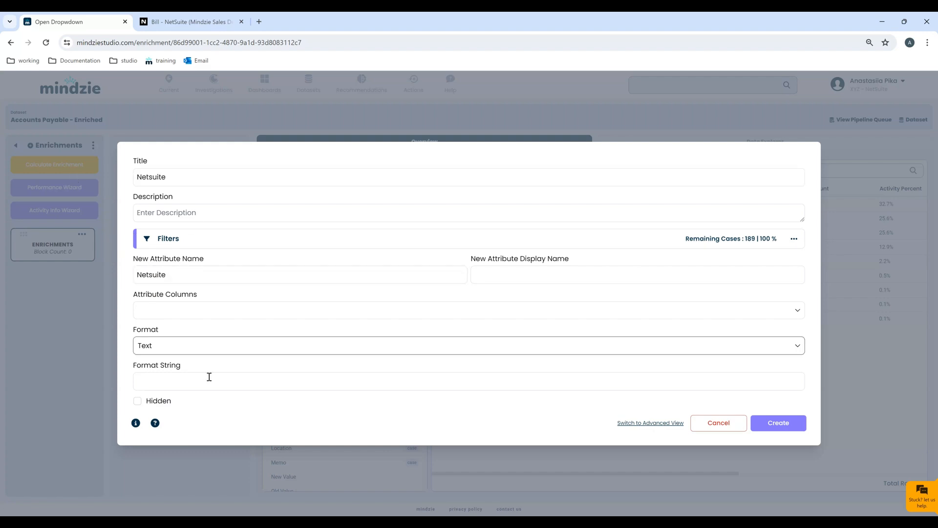
{"action": "left_click", "coordinate": [165, 348]}
{"action": "left_click", "coordinate": [146, 378]}
{"action": "left_click", "coordinate": [167, 381]}
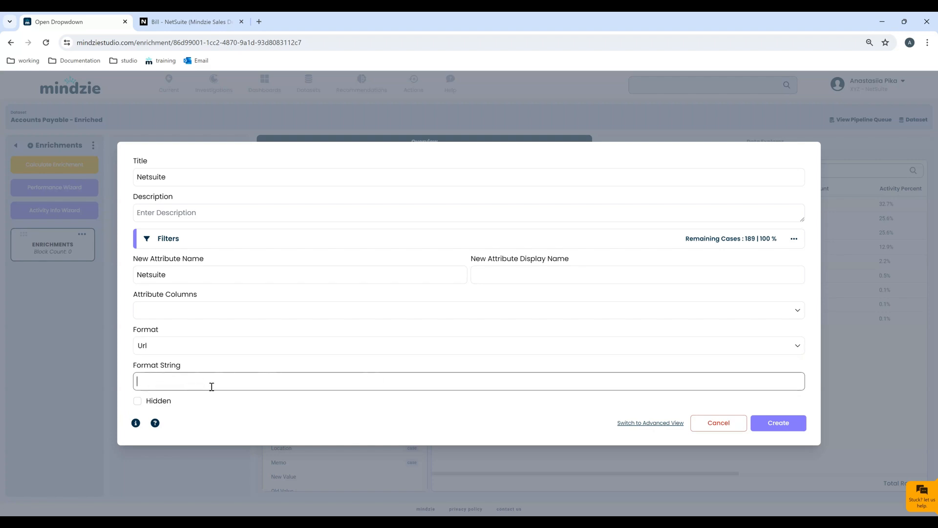
Step: Switch to the open NetSuite vendor bill and copy its full web address
{"action": "left_click", "coordinate": [212, 22]}
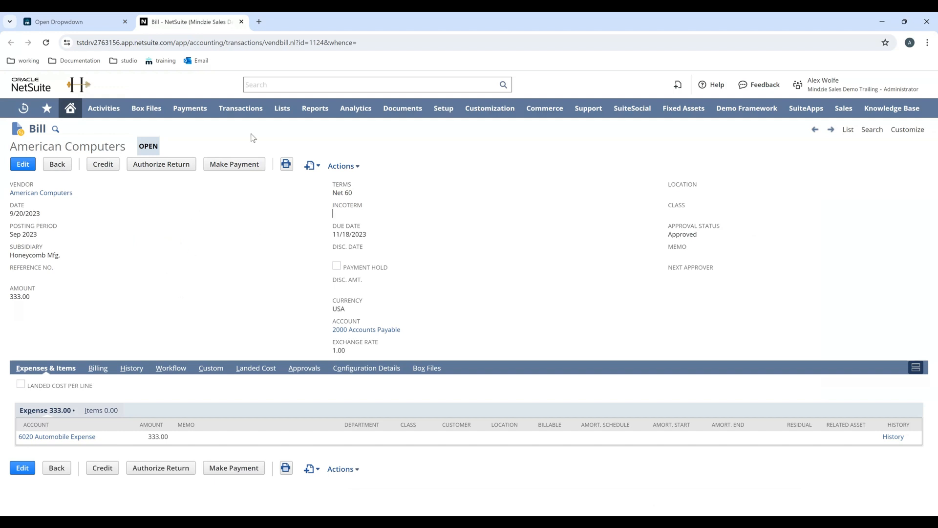
{"action": "left_click", "coordinate": [377, 44]}
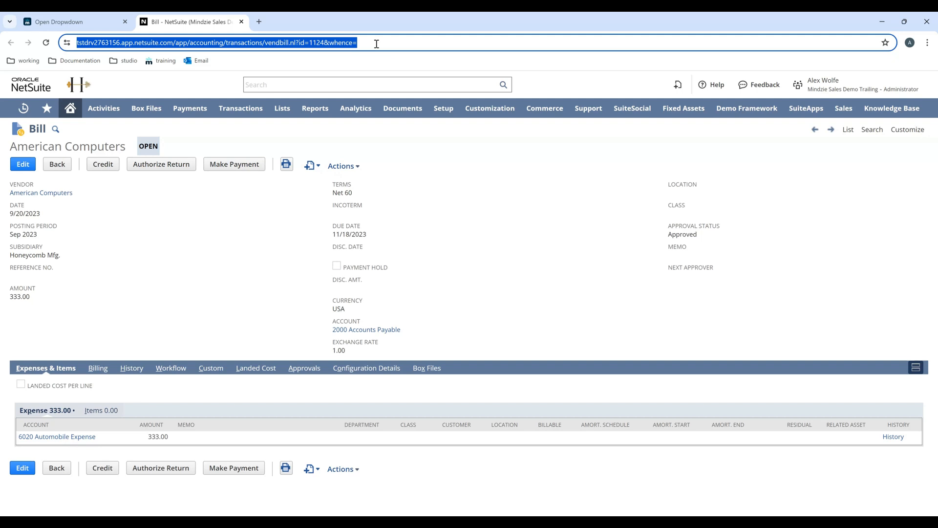
{"action": "left_click", "coordinate": [315, 45]}
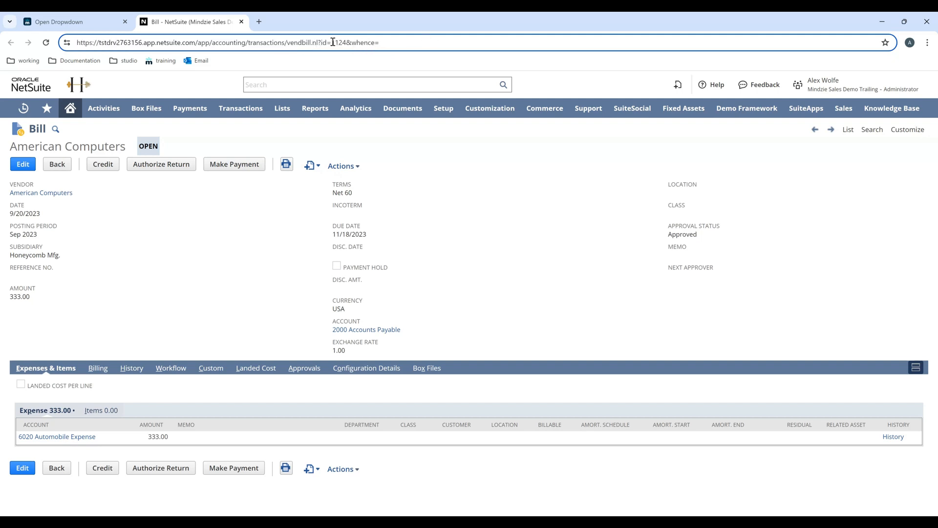
{"action": "left_click_drag", "start_coordinate": [331, 43], "coordinate": [348, 43]}
{"action": "left_click", "coordinate": [349, 43]}
{"action": "left_click_drag", "start_coordinate": [396, 44], "coordinate": [9, 43]}
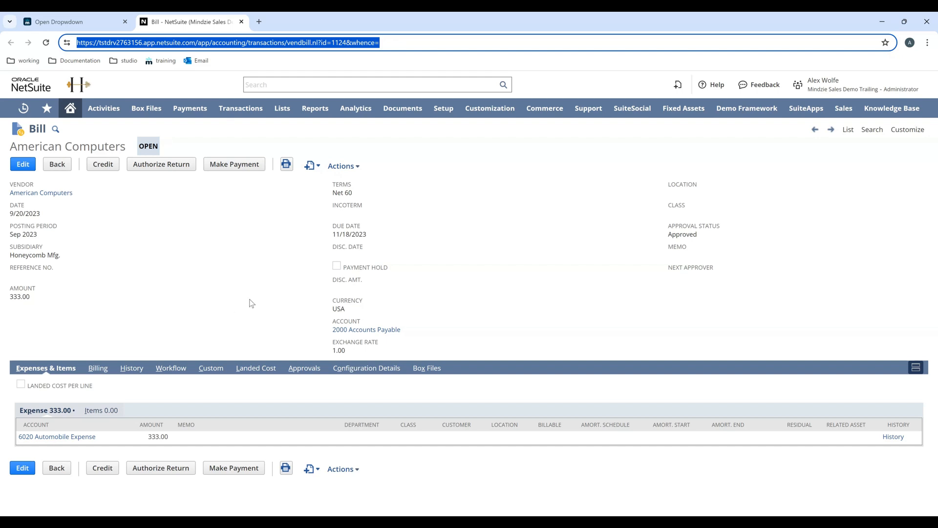
Step: Return to mindzie, paste the bill URL as the format string and replace its id value with the placeholder {0}
{"action": "left_click", "coordinate": [96, 20]}
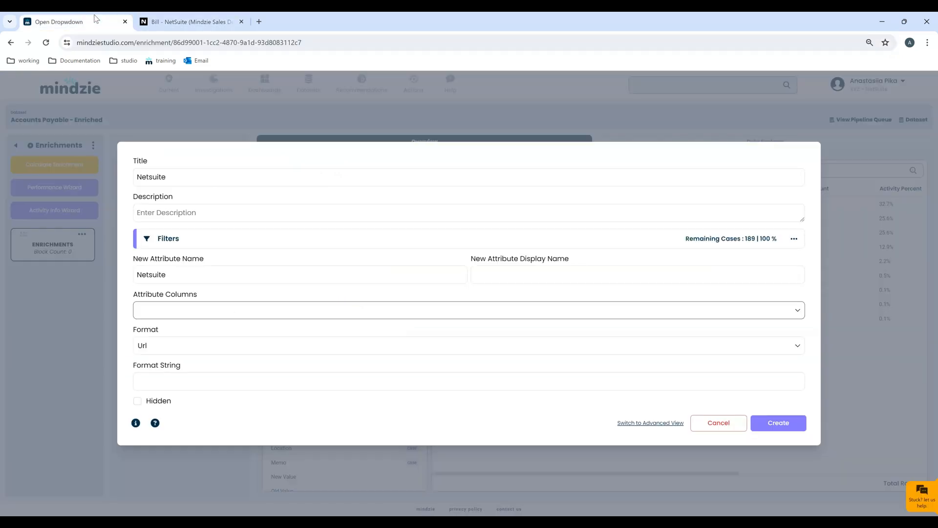
{"action": "left_click", "coordinate": [157, 382]}
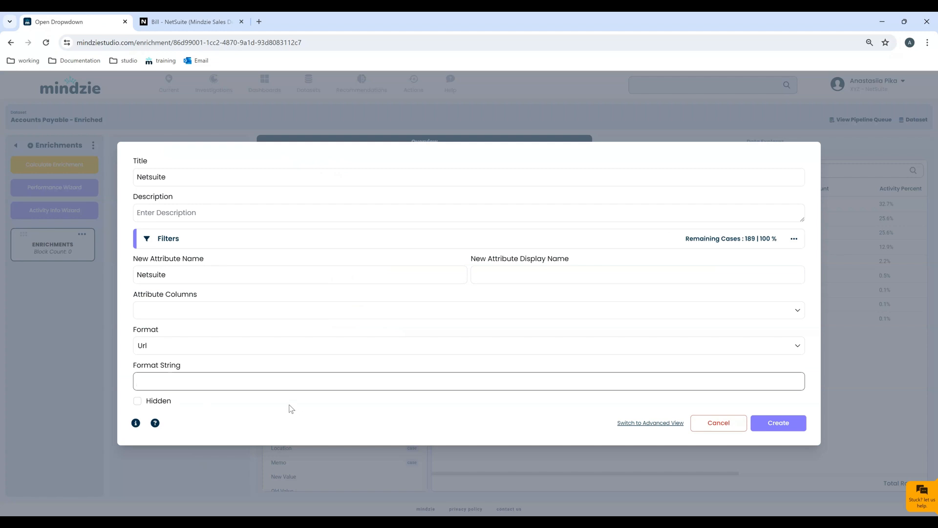
{"action": "key", "text": "ctrl+v"}
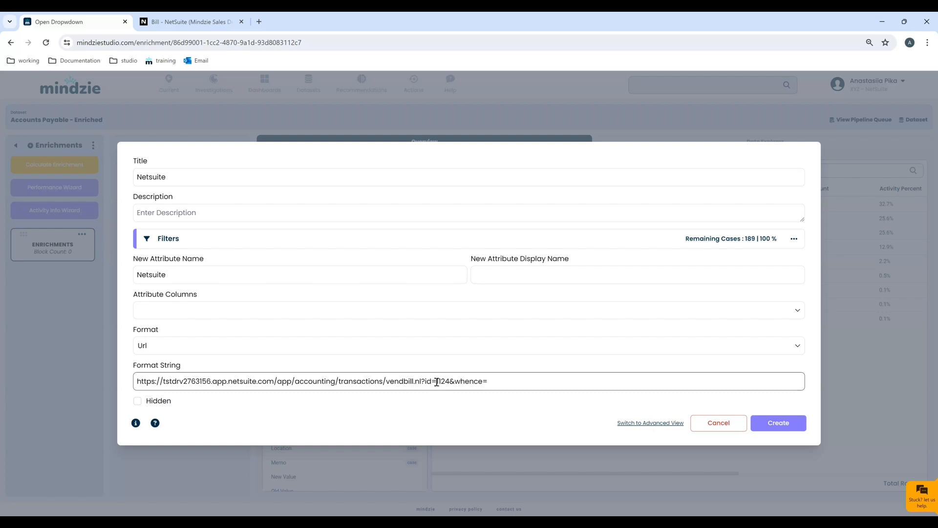
{"action": "left_click_drag", "start_coordinate": [436, 381], "coordinate": [449, 381]}
{"action": "type", "text": "{0}"}
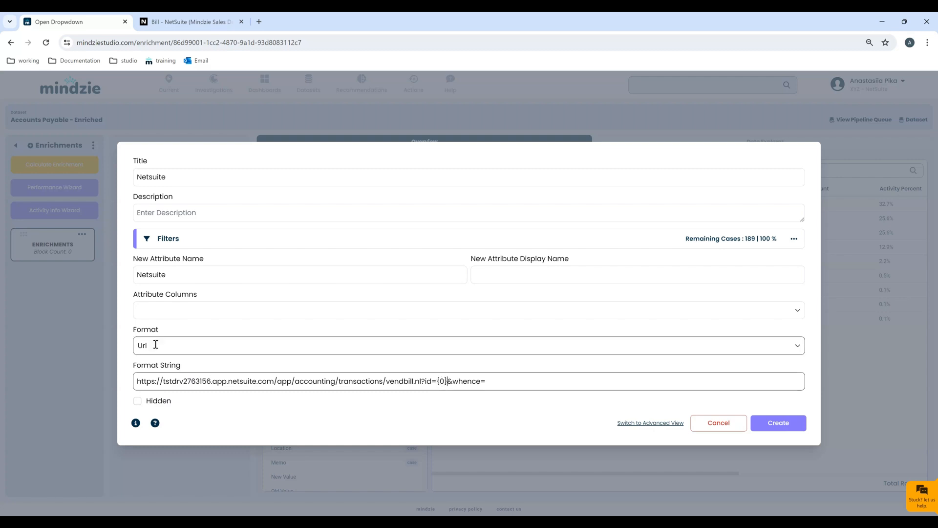
Step: Choose Case Id as the attribute column that fills the URL placeholder
{"action": "left_click", "coordinate": [151, 328]}
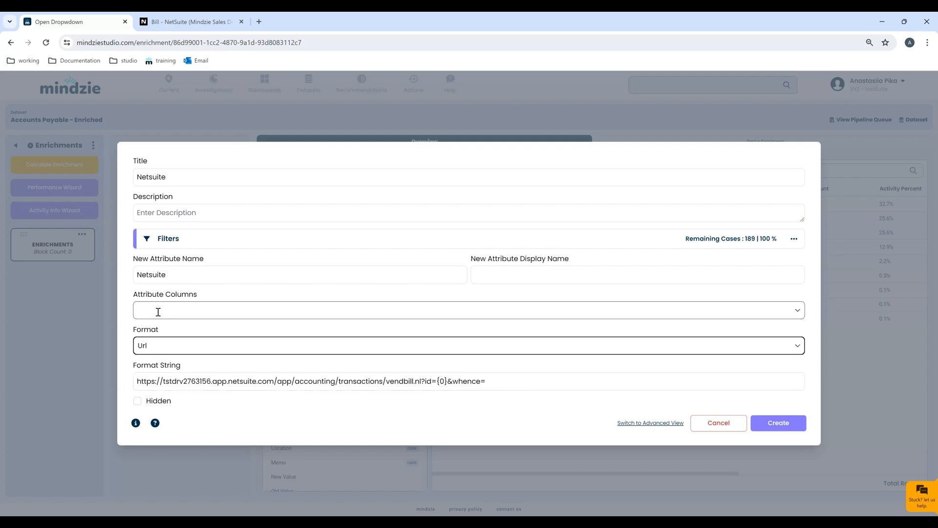
{"action": "left_click", "coordinate": [160, 311]}
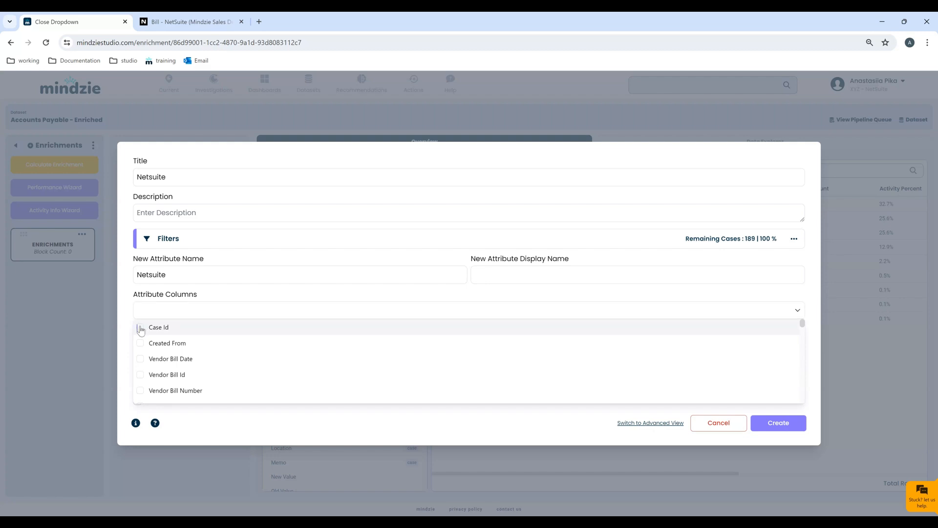
{"action": "left_click", "coordinate": [144, 328]}
{"action": "left_click", "coordinate": [126, 303]}
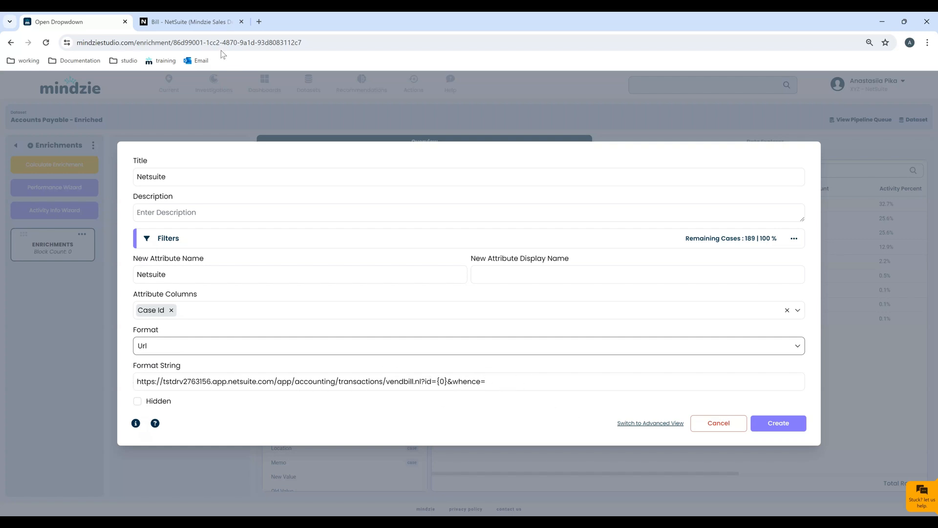
Step: Compare the id value in the NetSuite bill's URL with the placeholder in the enrichment's format string
{"action": "left_click", "coordinate": [191, 21]}
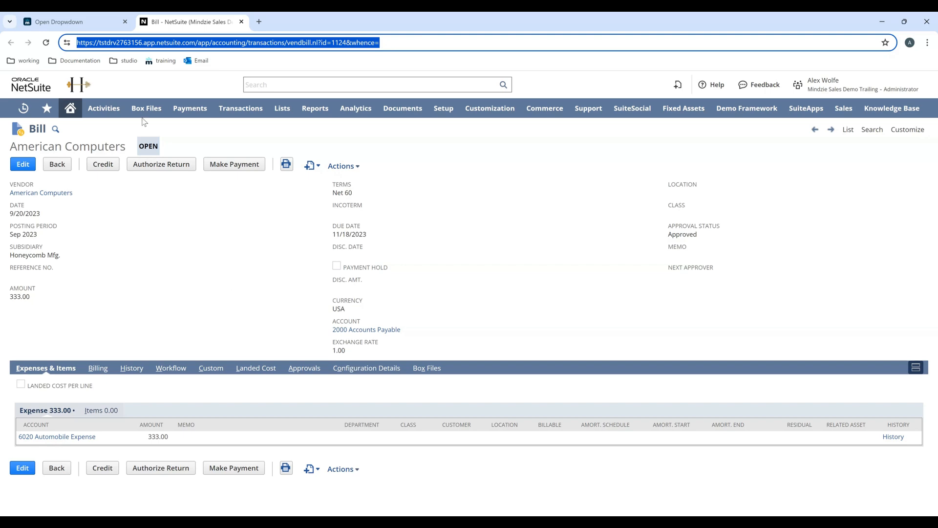
{"action": "left_click", "coordinate": [98, 22]}
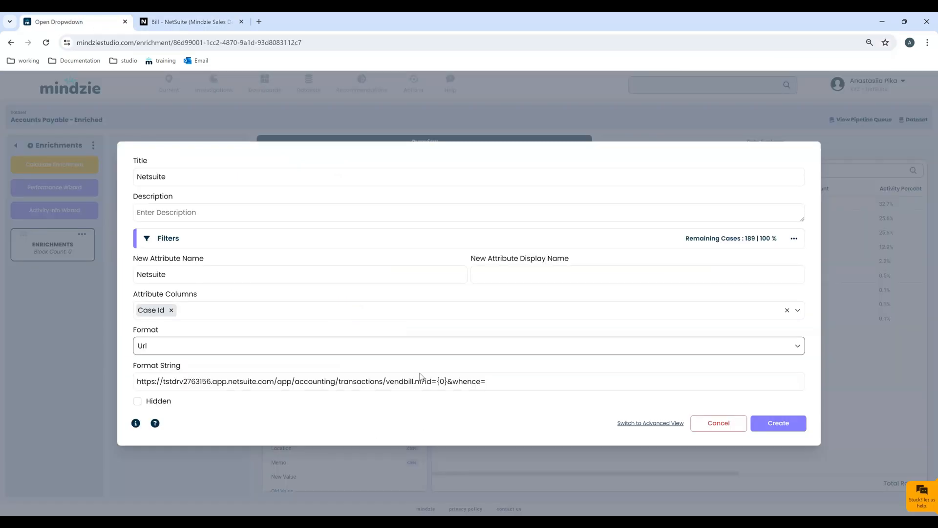
{"action": "left_click", "coordinate": [190, 22]}
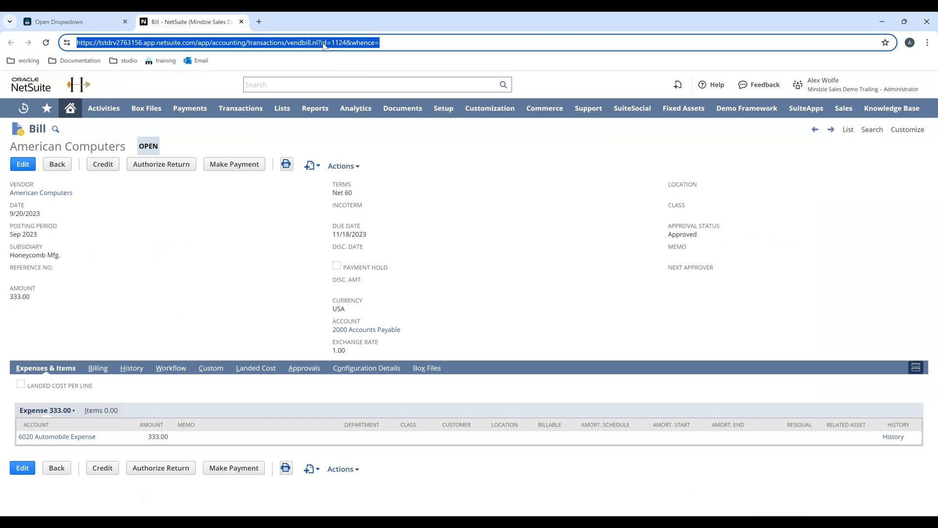
{"action": "left_click_drag", "start_coordinate": [331, 43], "coordinate": [348, 43]}
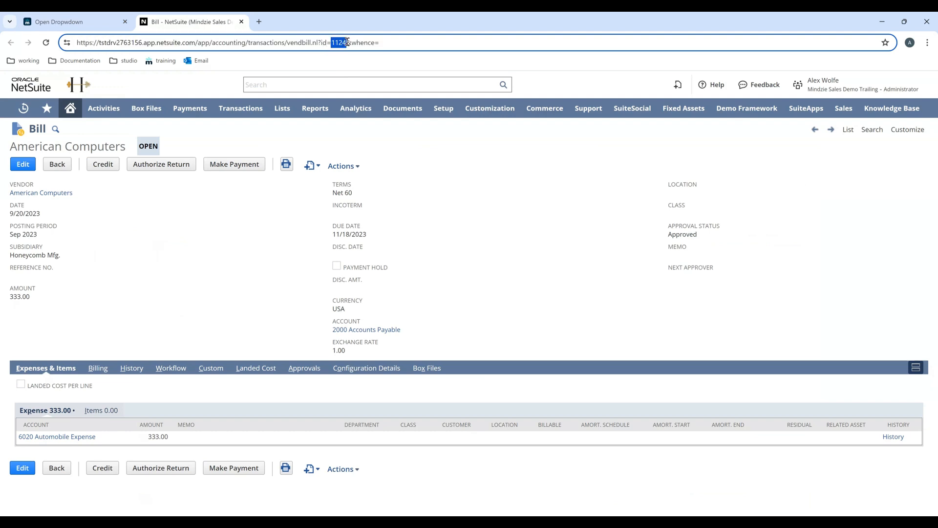
{"action": "left_click", "coordinate": [97, 22]}
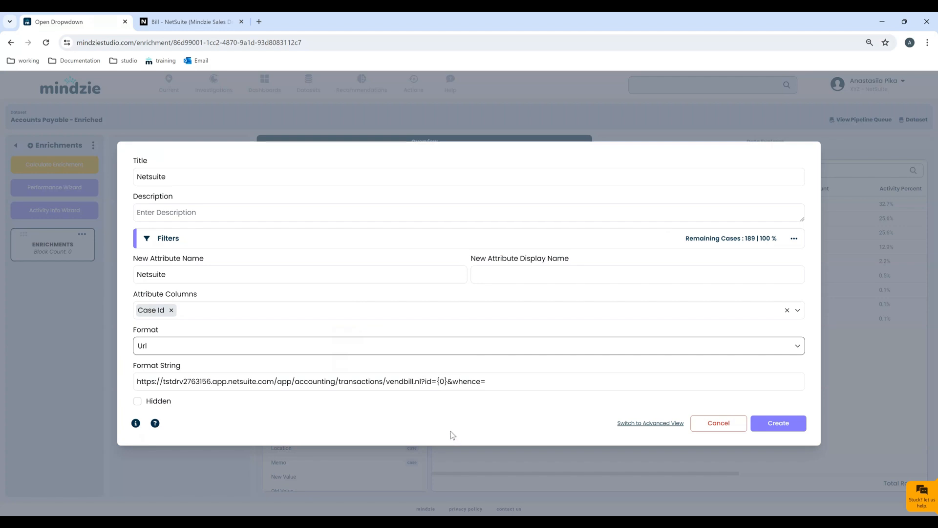
Step: Create the Netsuite enrichment and calculate the dataset's enrichments
{"action": "left_click", "coordinate": [778, 426]}
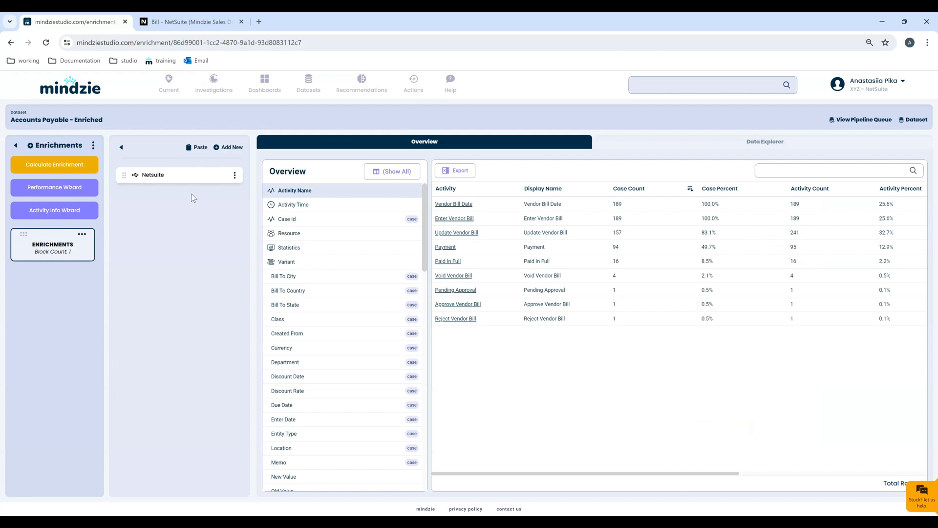
{"action": "left_click", "coordinate": [68, 168]}
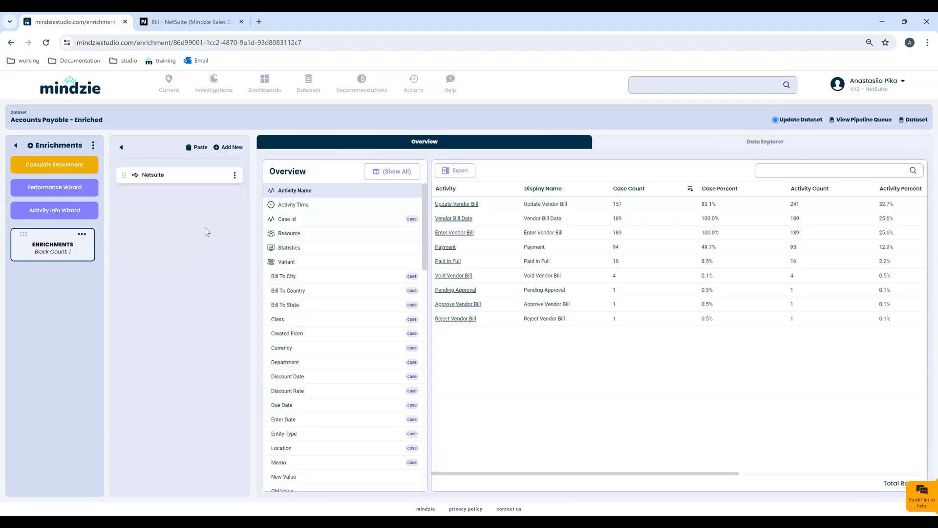
Step: Open the Accounts Payable - Enriched investigation from the Research folder and show its Case Explorer
{"action": "left_click", "coordinate": [215, 96]}
{"action": "left_click", "coordinate": [75, 192]}
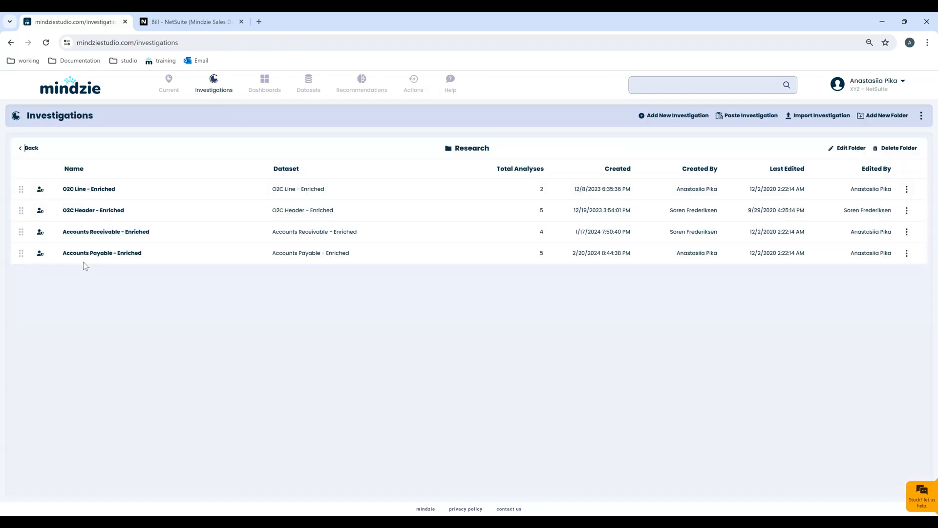
{"action": "left_click", "coordinate": [89, 253]}
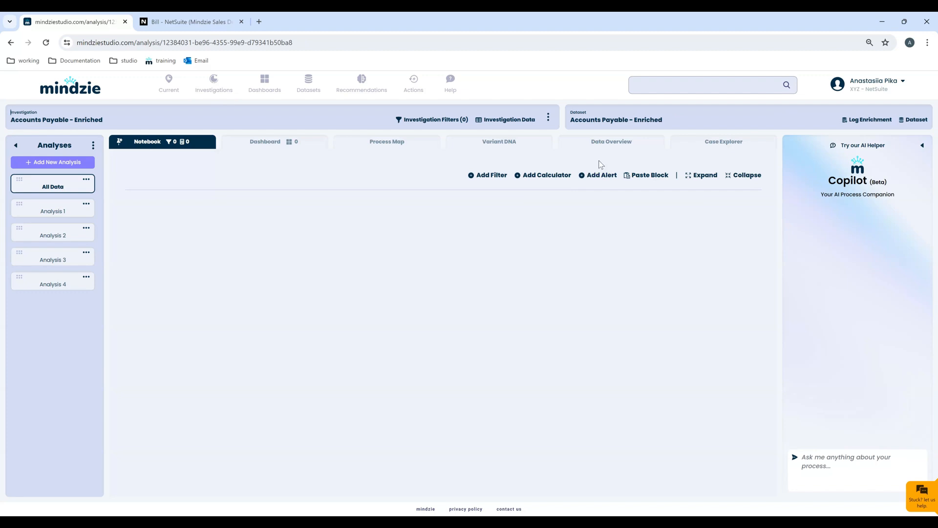
{"action": "left_click", "coordinate": [691, 142]}
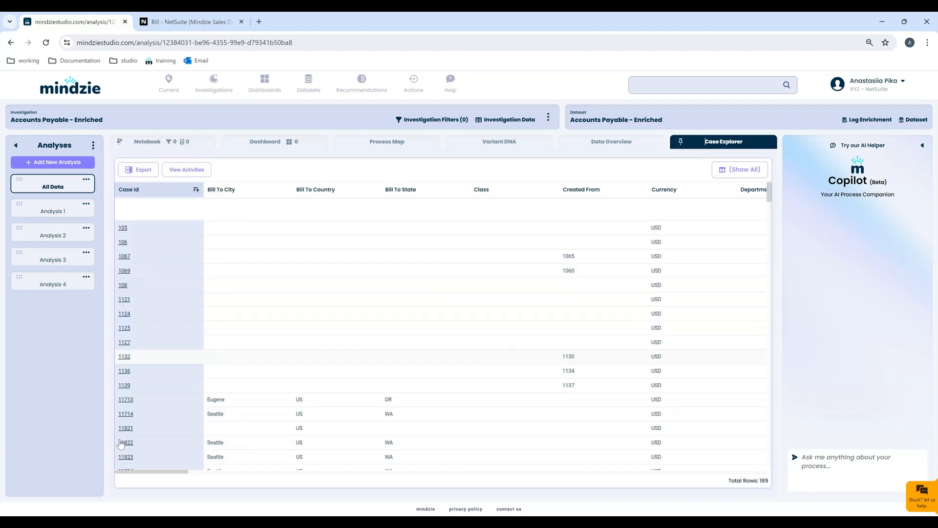
Step: Open the details of case 11714 and follow its Netsuite link to the vendor bill
{"action": "left_click", "coordinate": [126, 407]}
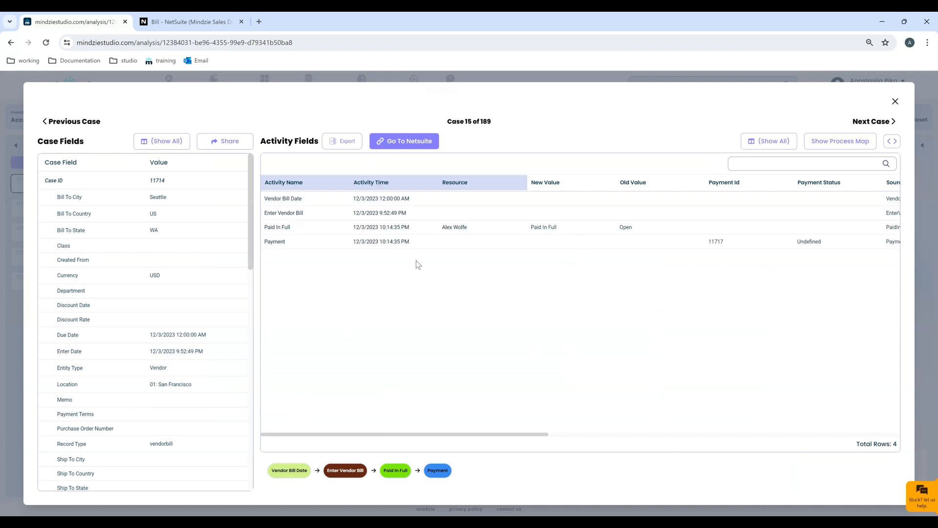
{"action": "left_click", "coordinate": [390, 149]}
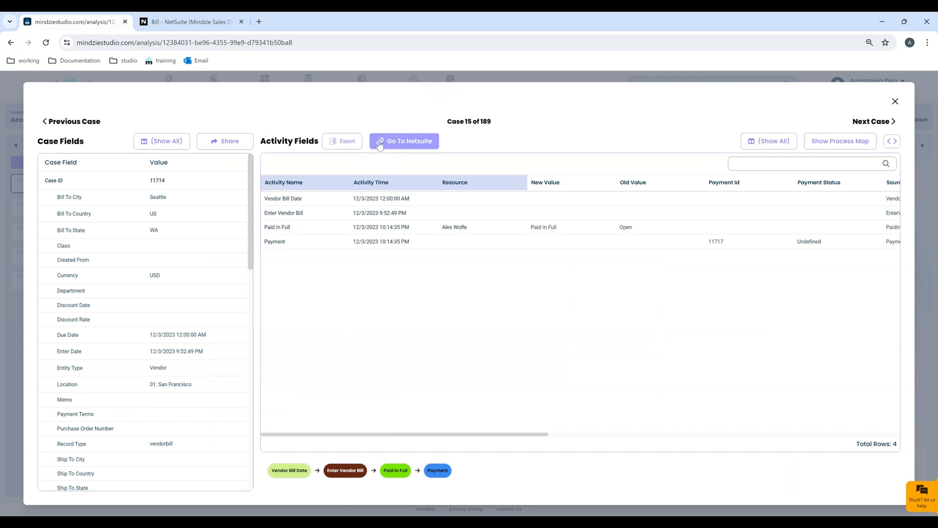
{"action": "left_click", "coordinate": [409, 143]}
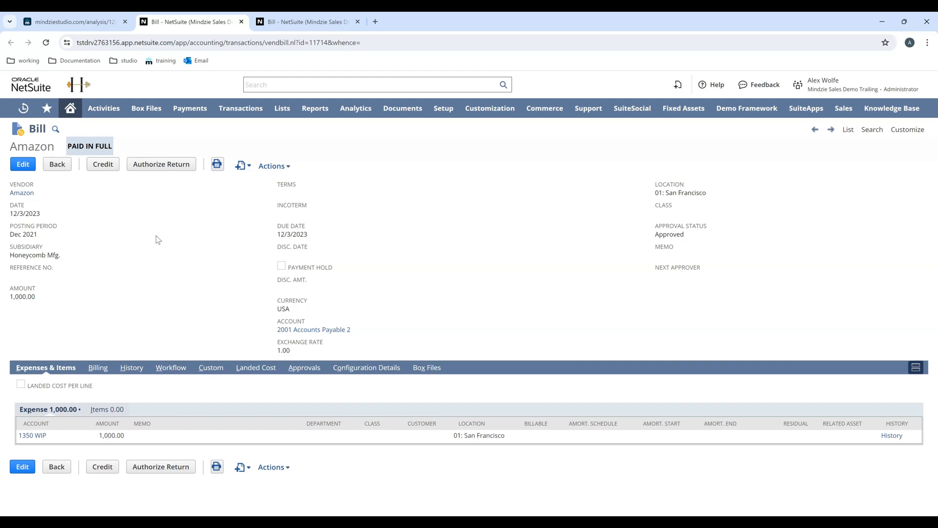
Step: Return to mindzie, close the case details, then open case 1260 and view its vendor bill through the Netsuite link
{"action": "left_click", "coordinate": [73, 22]}
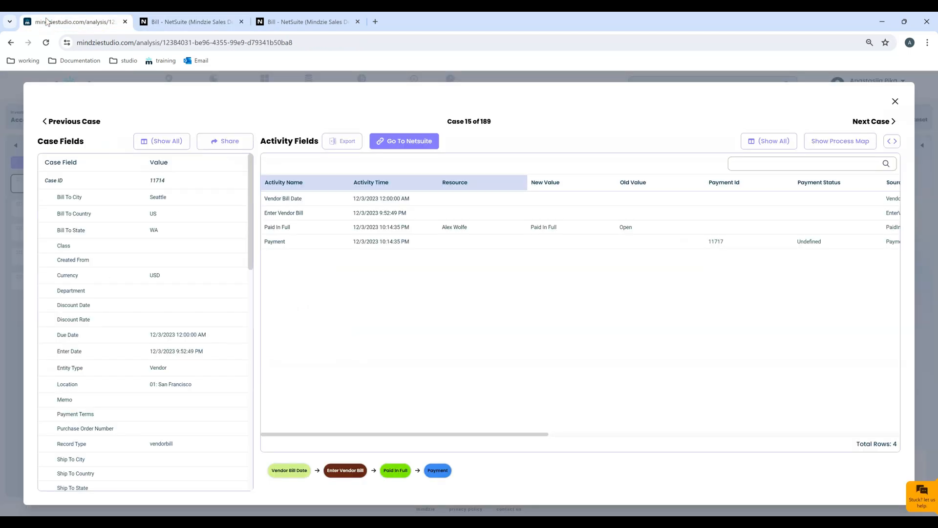
{"action": "left_click", "coordinate": [895, 101]}
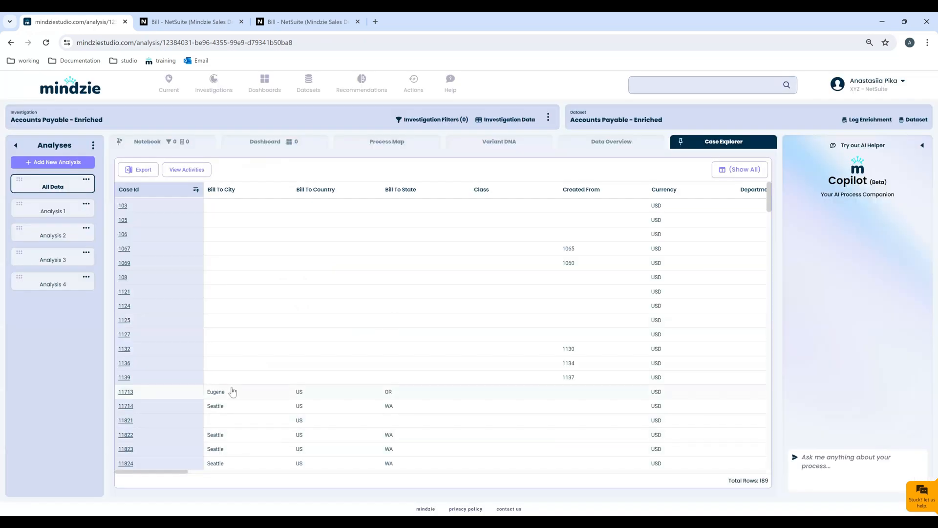
{"action": "scroll", "coordinate": [230, 390], "scroll_direction": "down", "scroll_amount": 5}
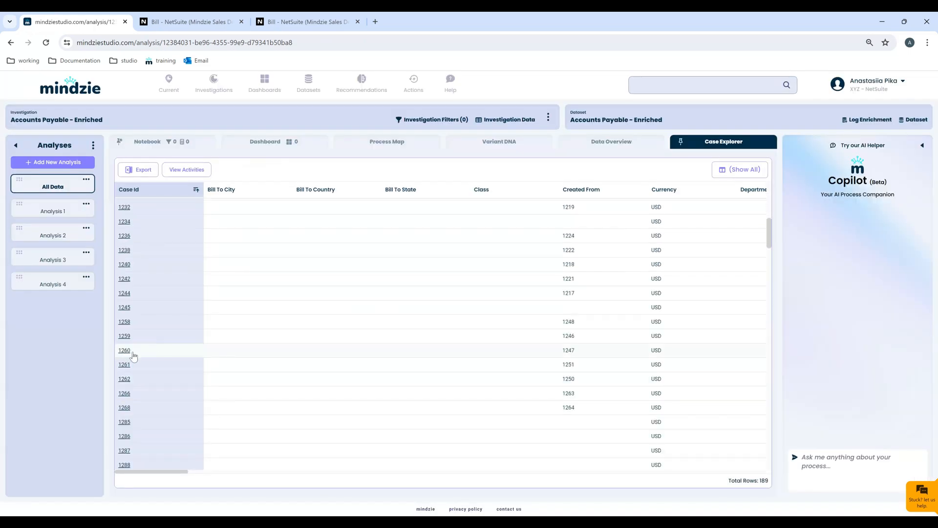
{"action": "left_click", "coordinate": [124, 350]}
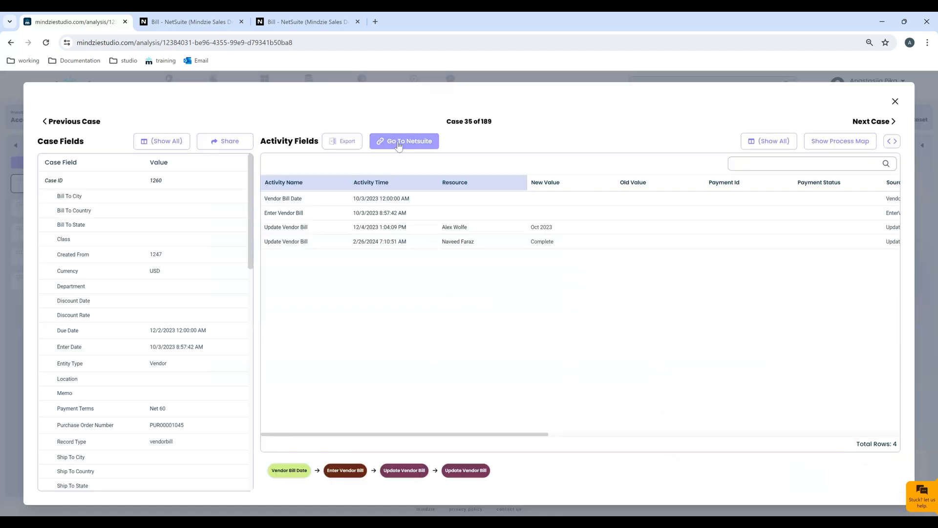
{"action": "left_click", "coordinate": [399, 143]}
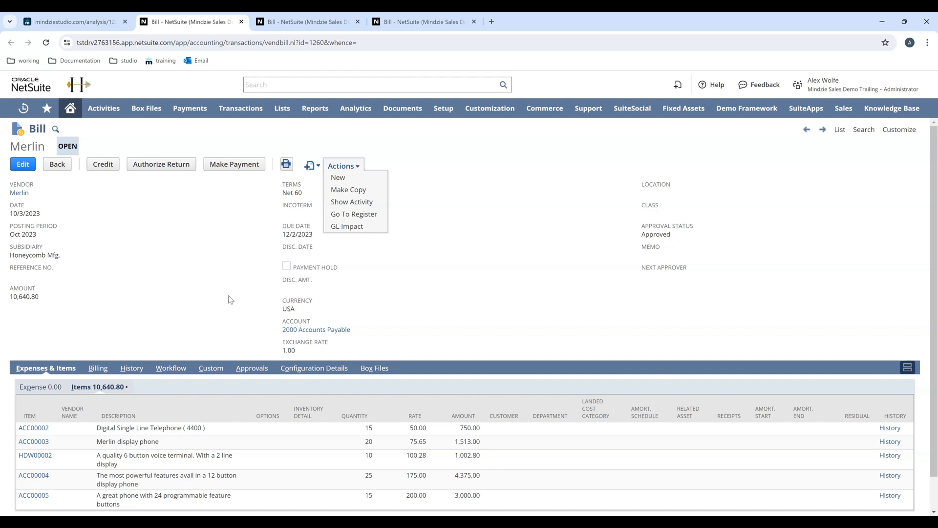
{"action": "scroll", "coordinate": [230, 300], "scroll_direction": "down", "scroll_amount": 1}
{"action": "scroll", "coordinate": [230, 297], "scroll_direction": "up", "scroll_amount": 1}
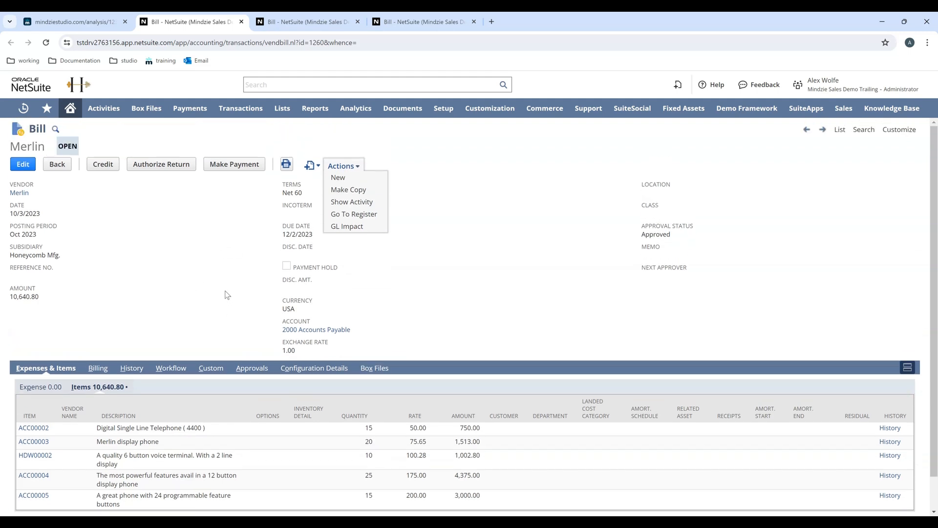